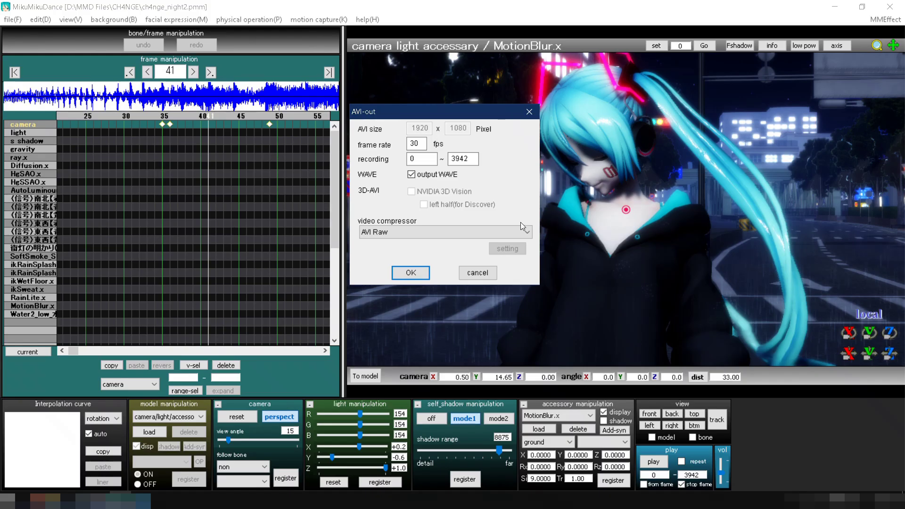
Pick the UtVideo YUV420 BT.709 DMO compressor, then show the 5 Wild Hatsune Miku video's playback stats
left_click(523, 231)
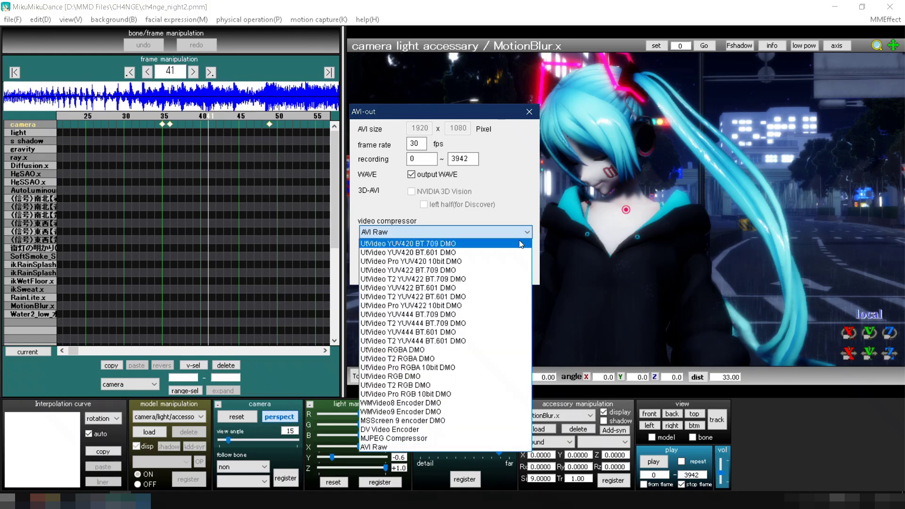
left_click(519, 245)
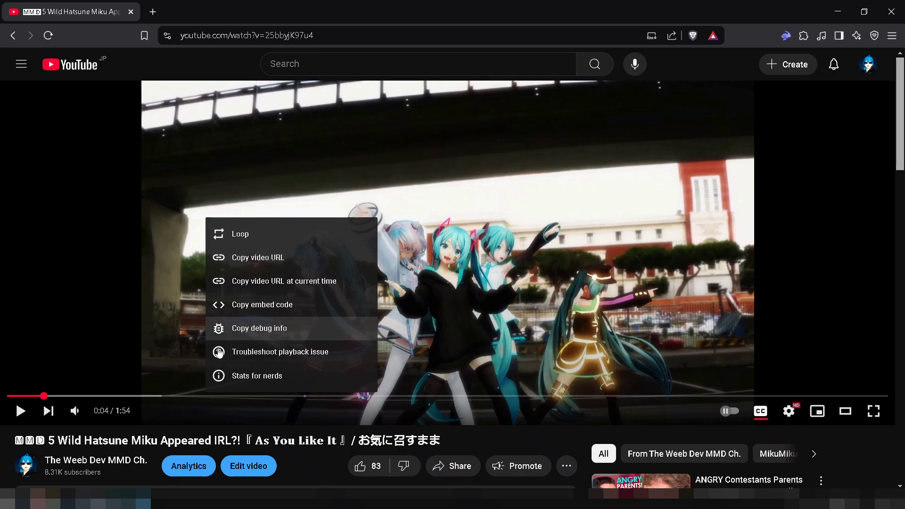
left_click(226, 376)
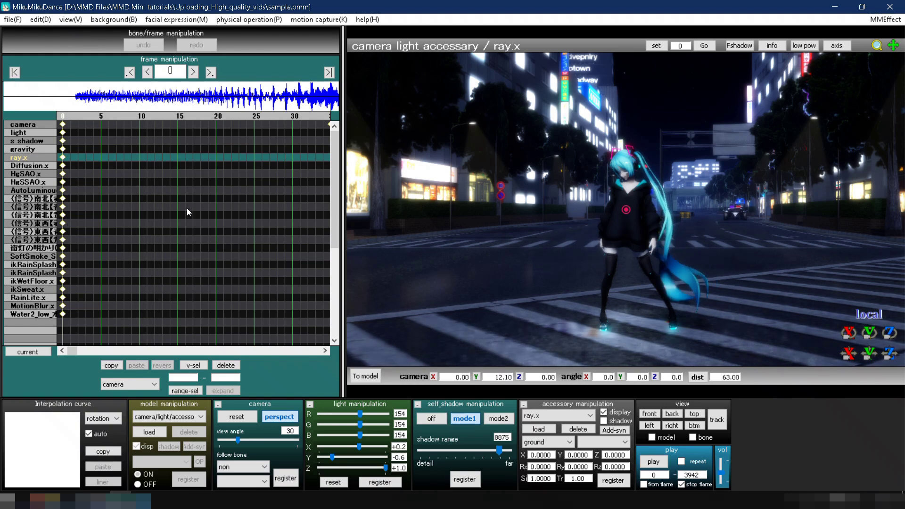
Set the MikuMikuDance screen size to width 1920 and height 1080
left_click(70, 19)
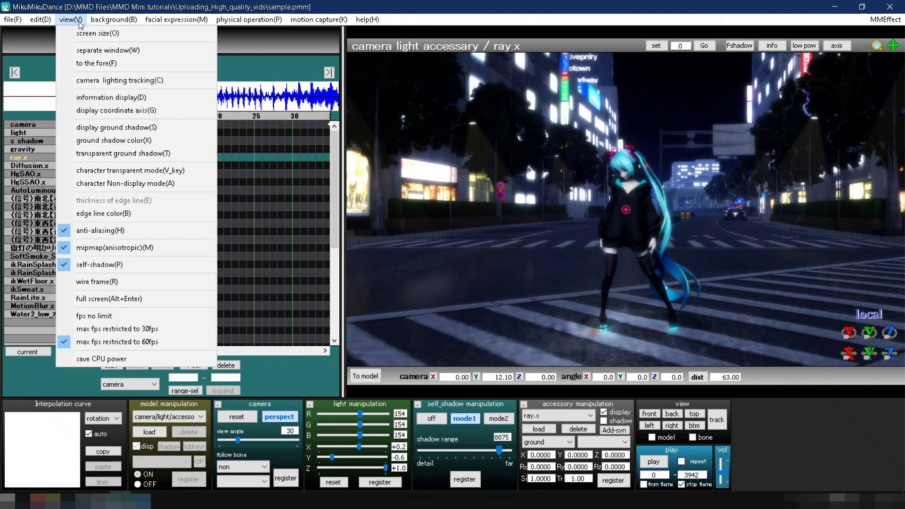
left_click(91, 34)
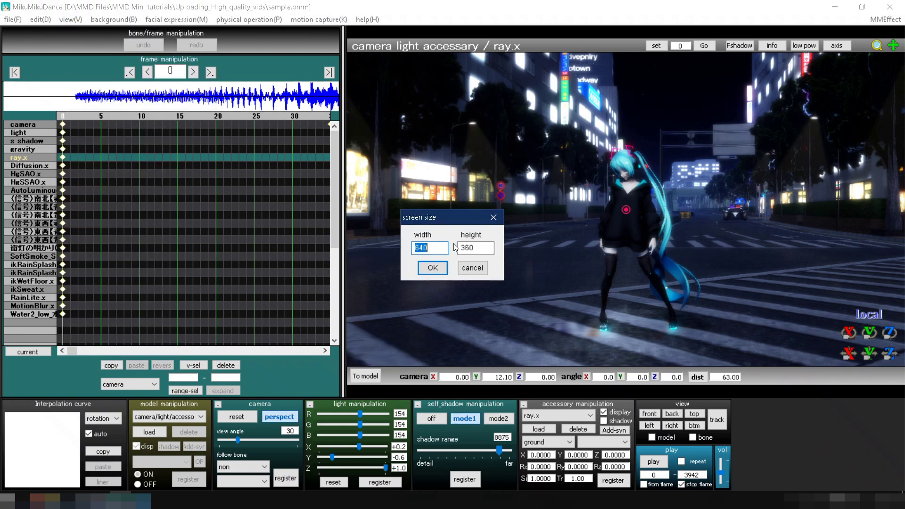
type("1920")
key("Tab")
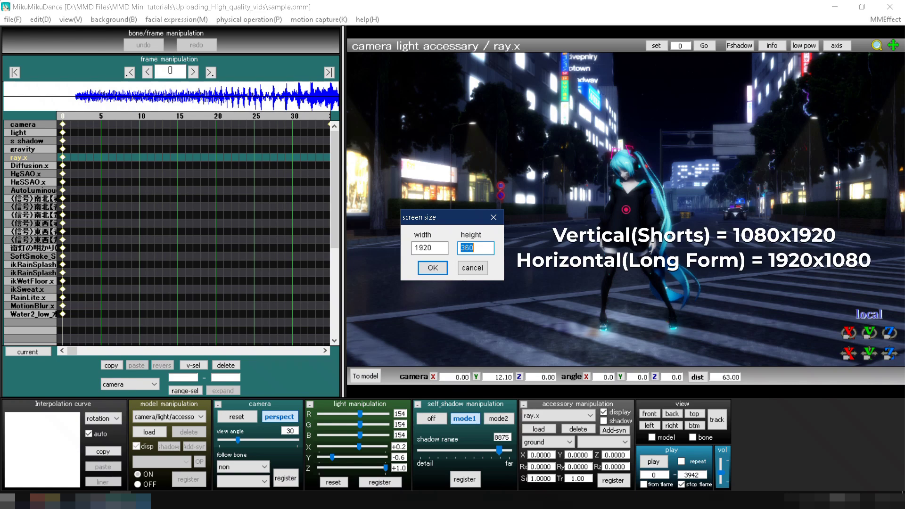
type("1080")
left_click(433, 267)
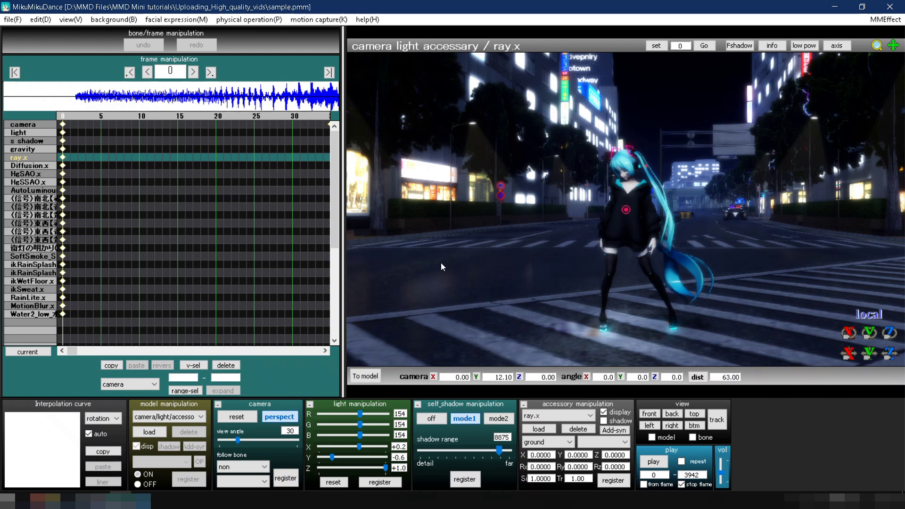
Start rendering the scene to an AVI file named 'sample' in Uploading_High_quality_vids
left_click(13, 20)
left_click(37, 89)
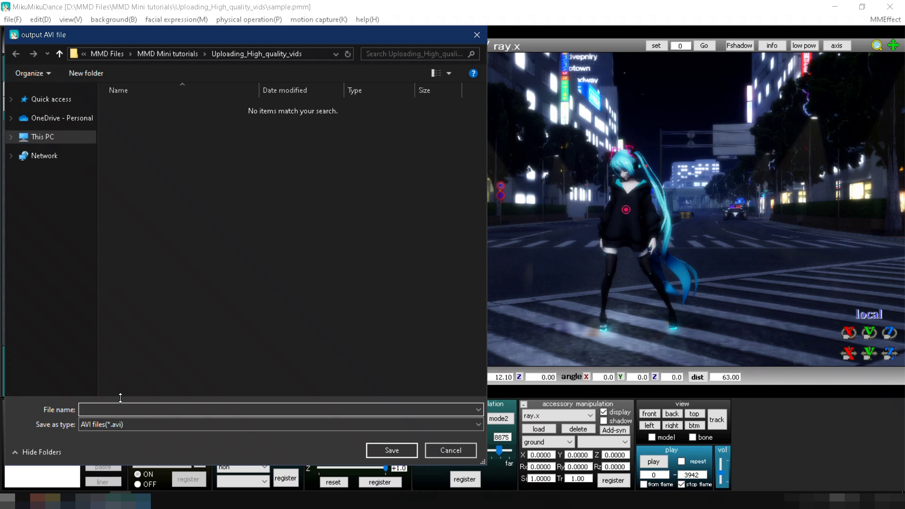
type("sample")
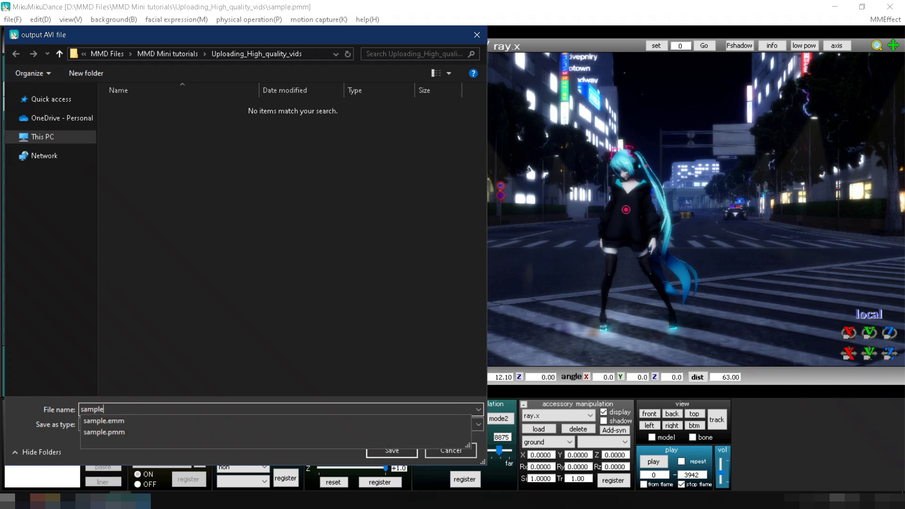
left_click(373, 455)
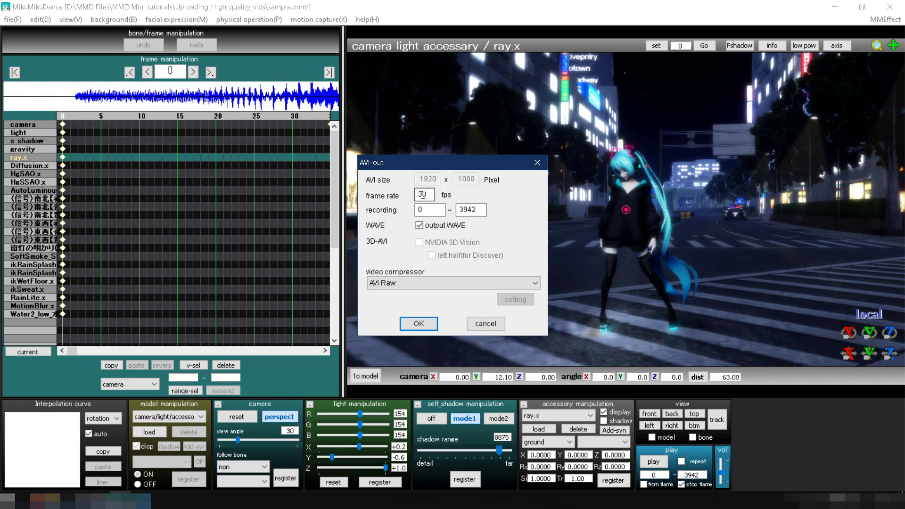
Change the AVI frame rate from 30 to 60, choose UtVideo YUV420 BT.709 DMO, and render
left_click_drag(426, 194, 414, 194)
type("6")
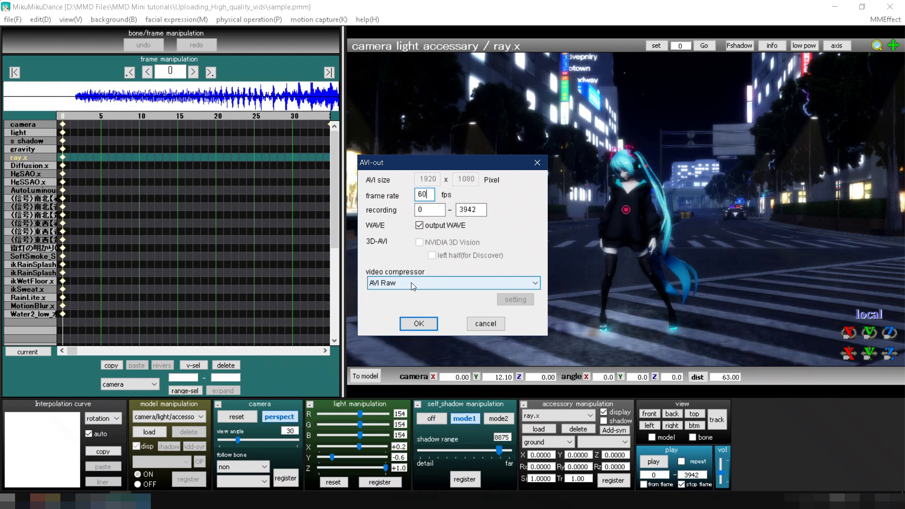
left_click(411, 282)
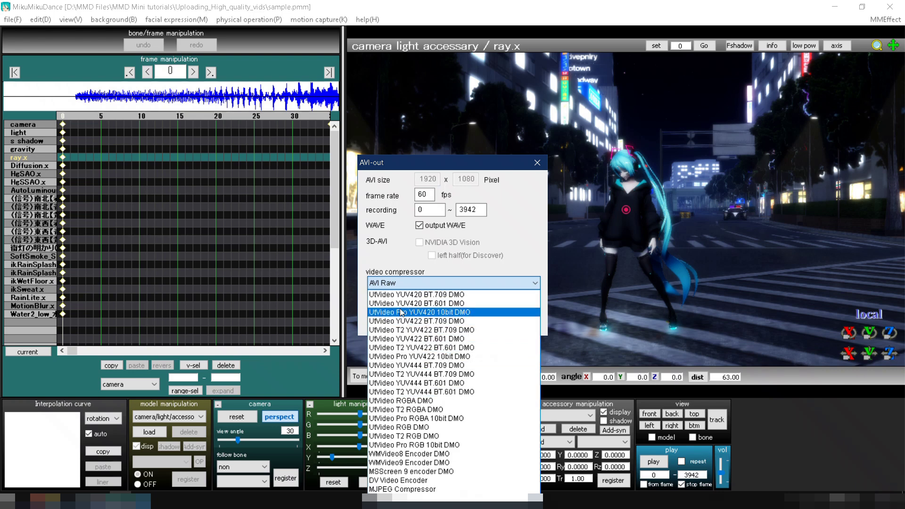
left_click(405, 294)
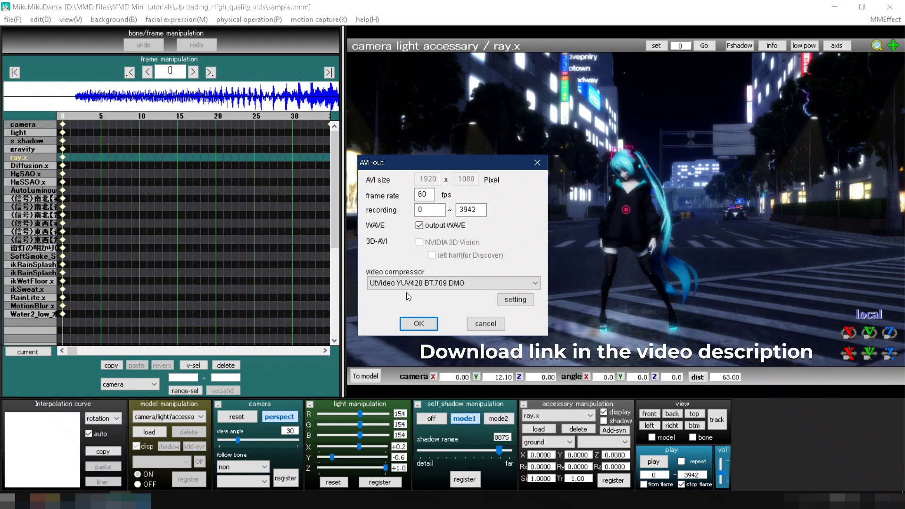
left_click(410, 324)
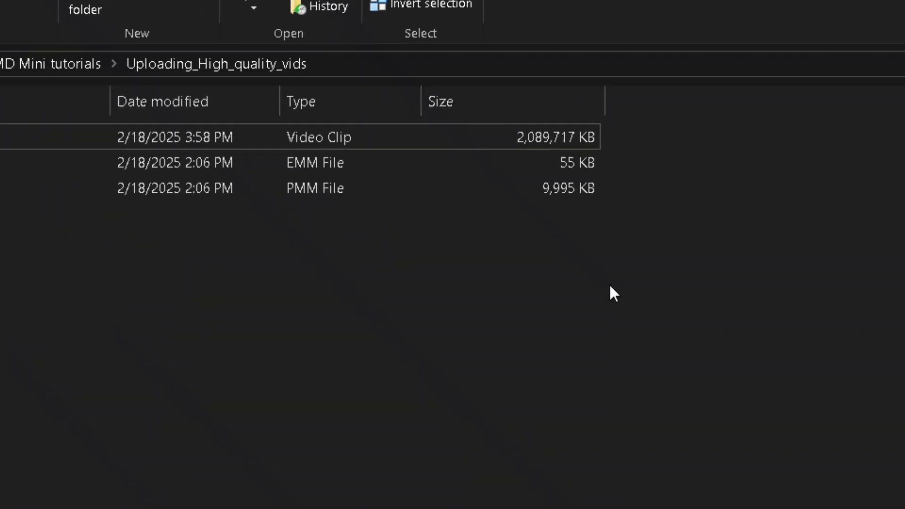
Open the rendered sample video's Properties and view its Details tab
right_click(567, 138)
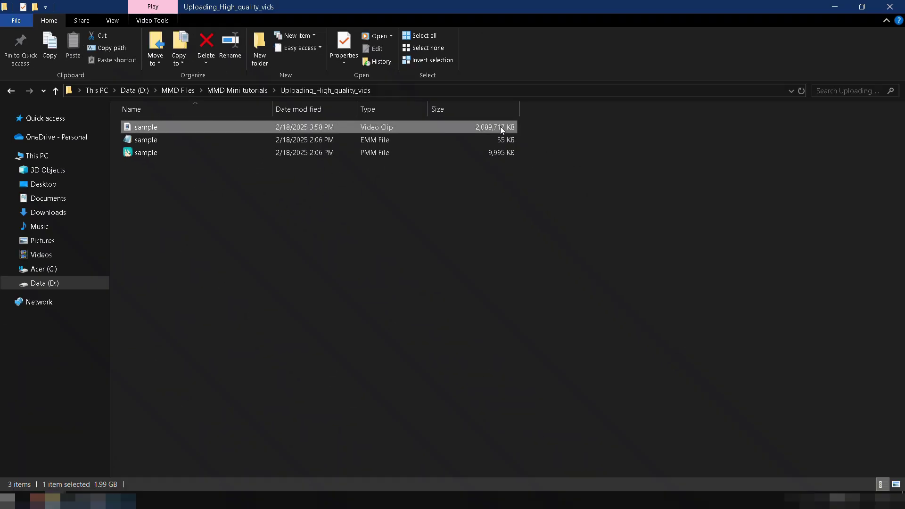
left_click(520, 417)
left_click(586, 156)
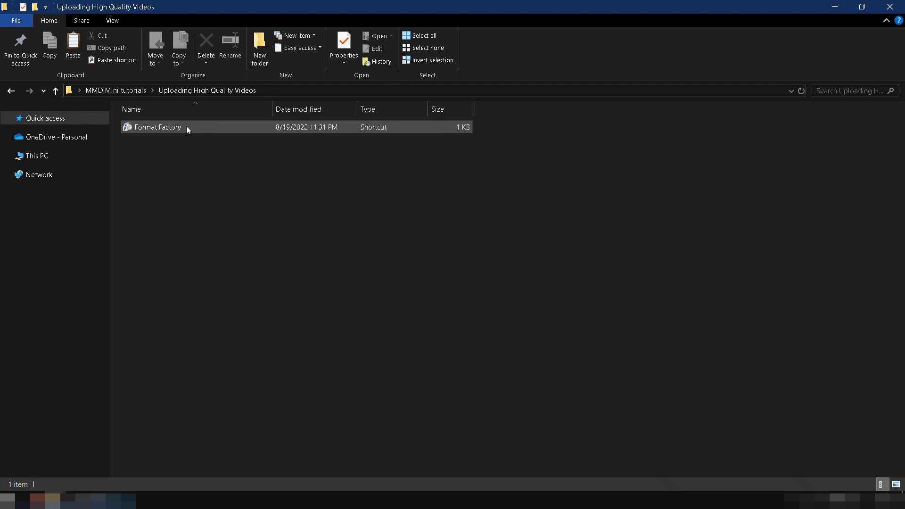
Launch Format Factory, choose MP4 conversion, and add sample.avi
double_click(157, 127)
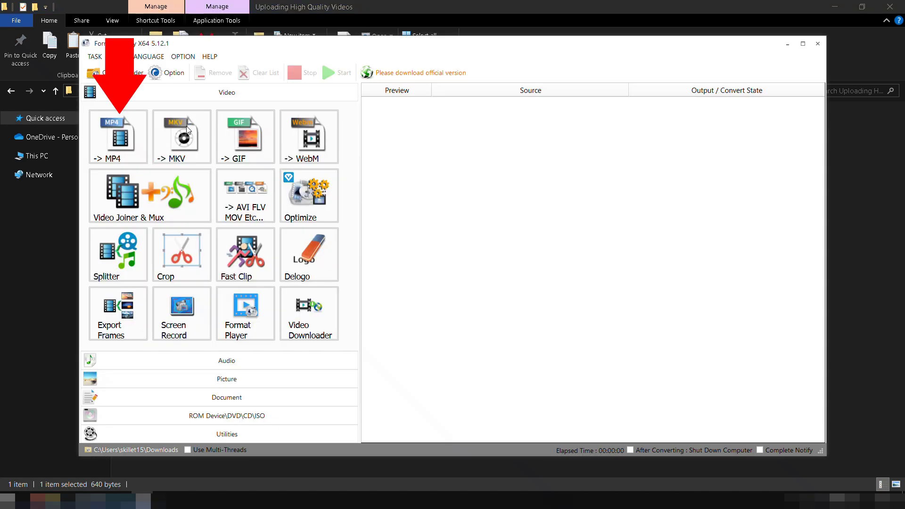
left_click(121, 144)
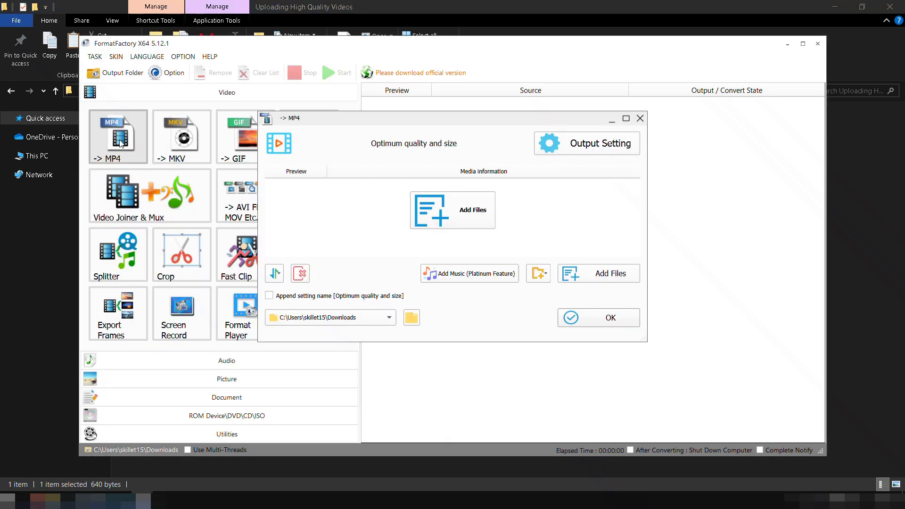
left_click(419, 204)
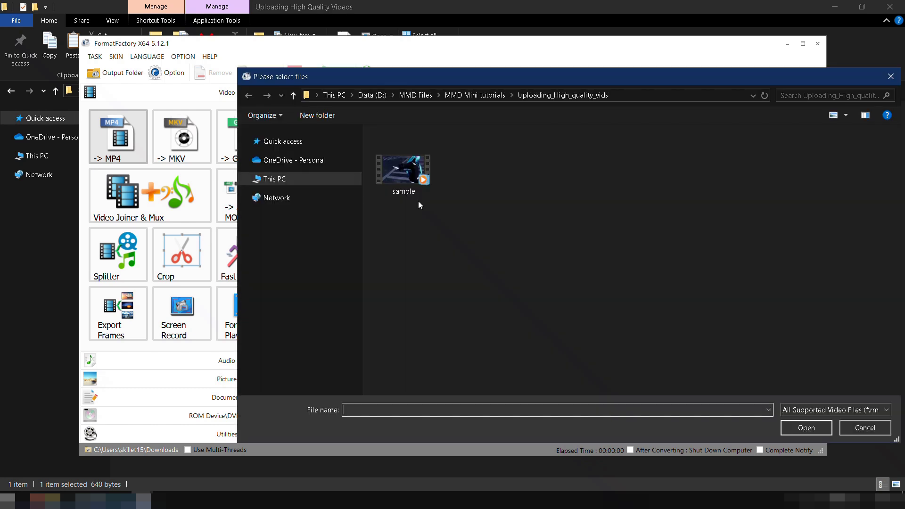
double_click(414, 180)
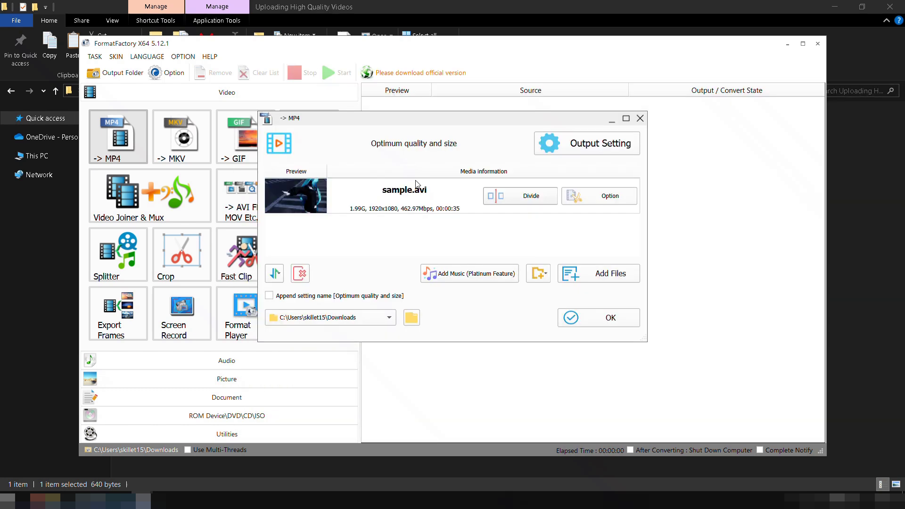
Set the MP4 output to the High quality and size Encode 2 Pass preset with 20M bitrate
left_click(573, 152)
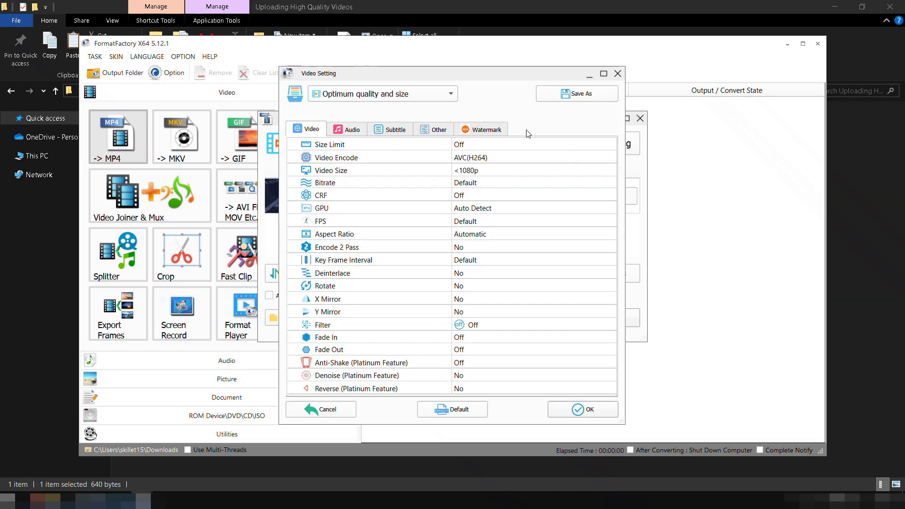
left_click(449, 98)
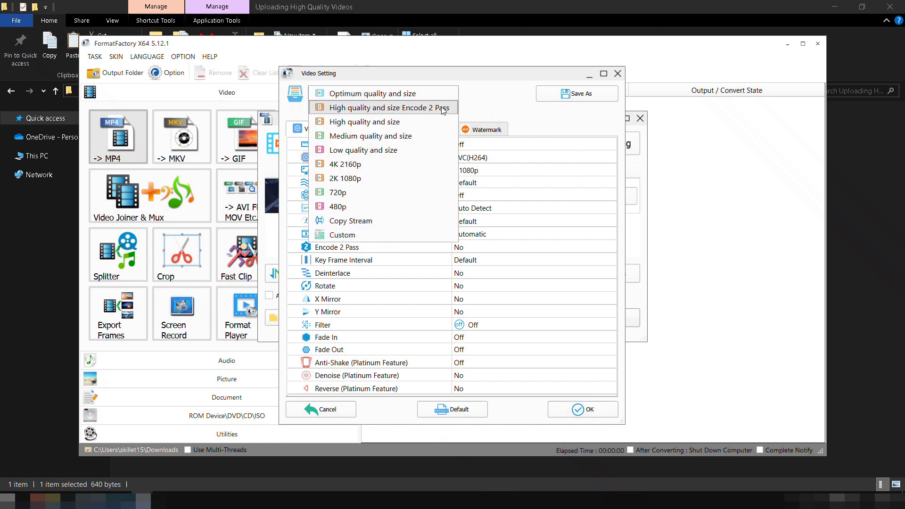
left_click(443, 108)
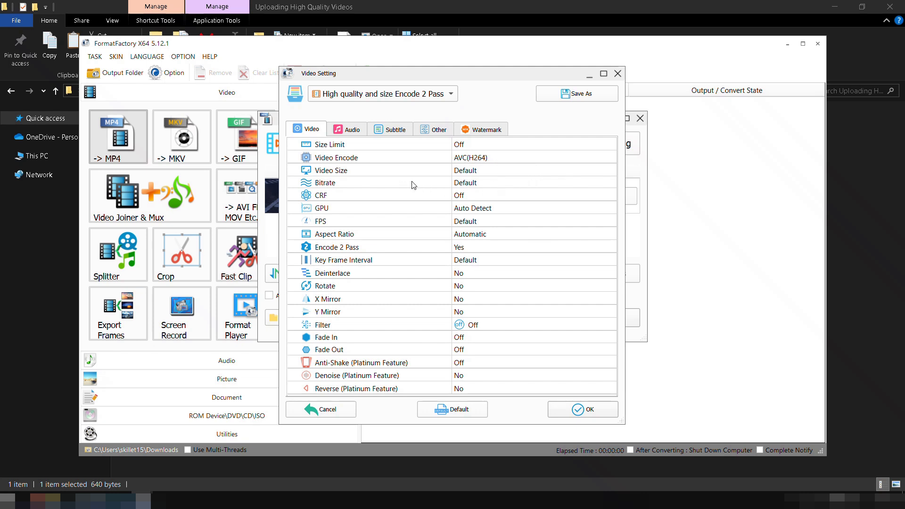
left_click(612, 186)
left_click(611, 183)
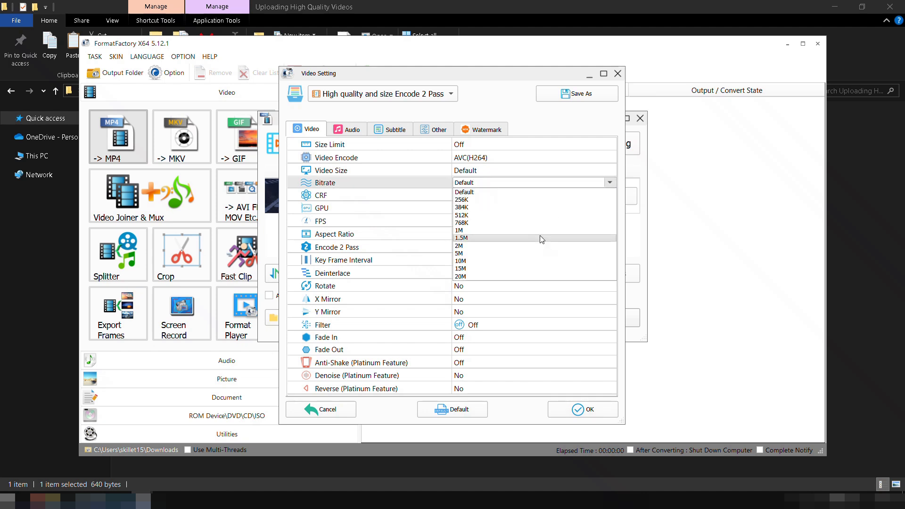
left_click(534, 277)
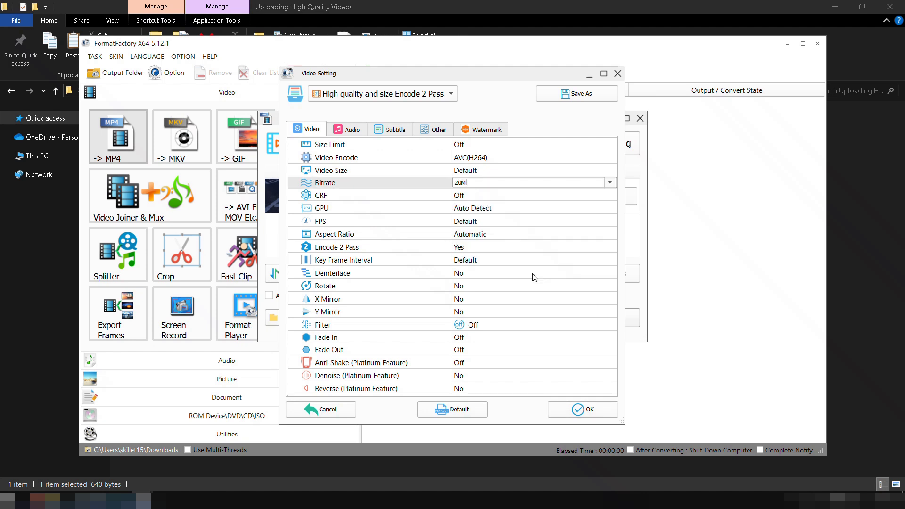
Confirm the settings, add sample.avi to the task list, and start the conversion
left_click(571, 407)
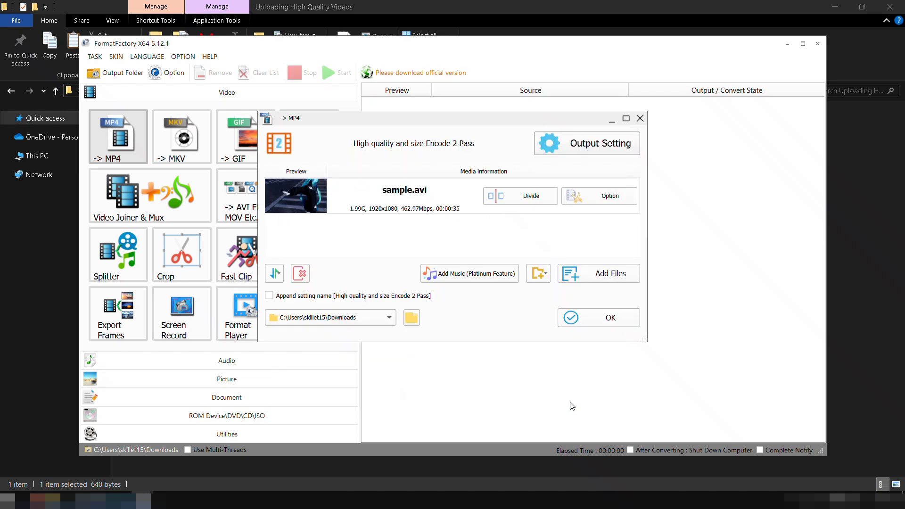
left_click(597, 325)
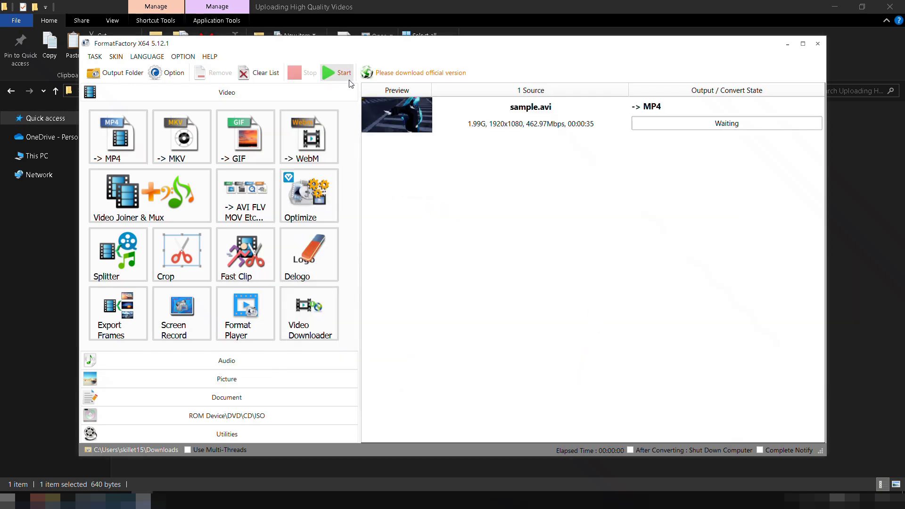
left_click(335, 73)
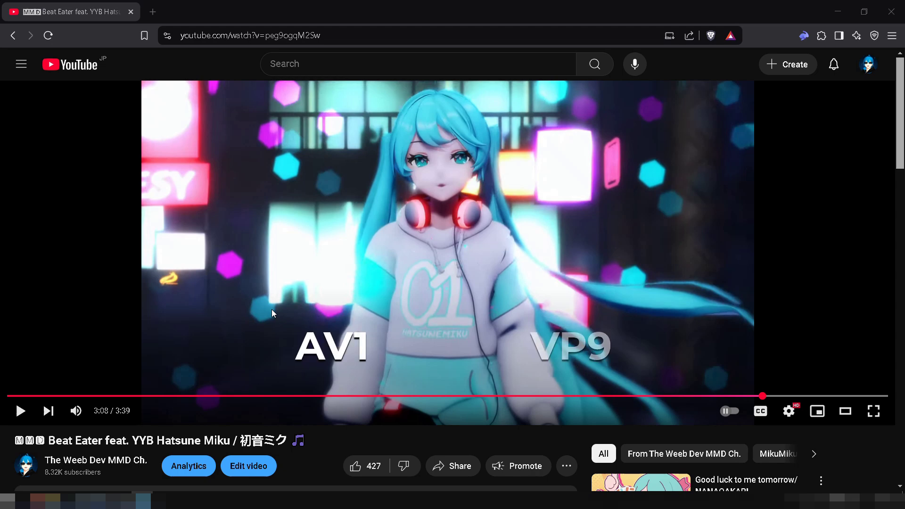
Show Stats for nerds and the Quality list for the Beat Eater video to confirm 1080p60
right_click(319, 245)
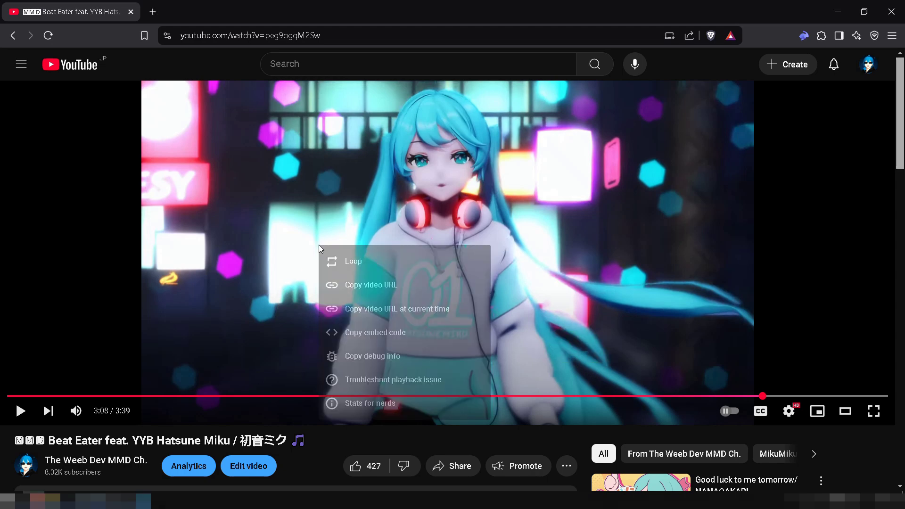
left_click(336, 406)
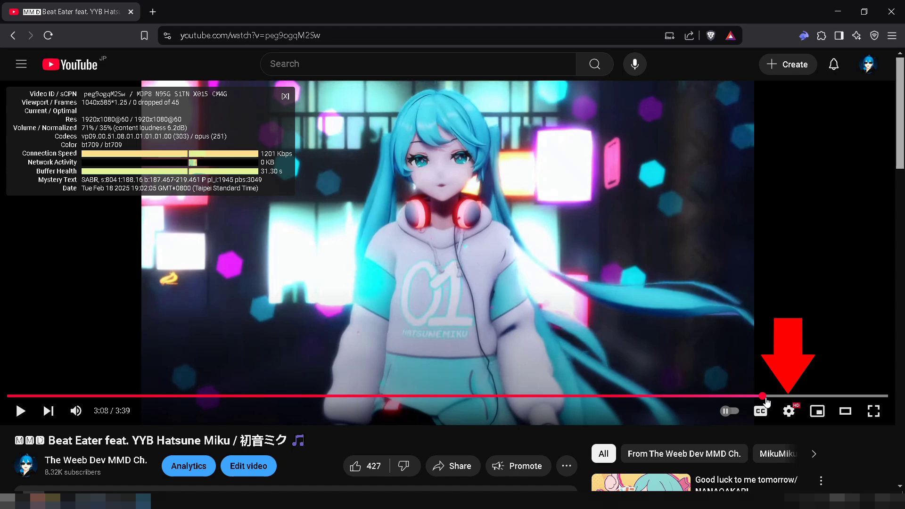
left_click(789, 412)
left_click(802, 372)
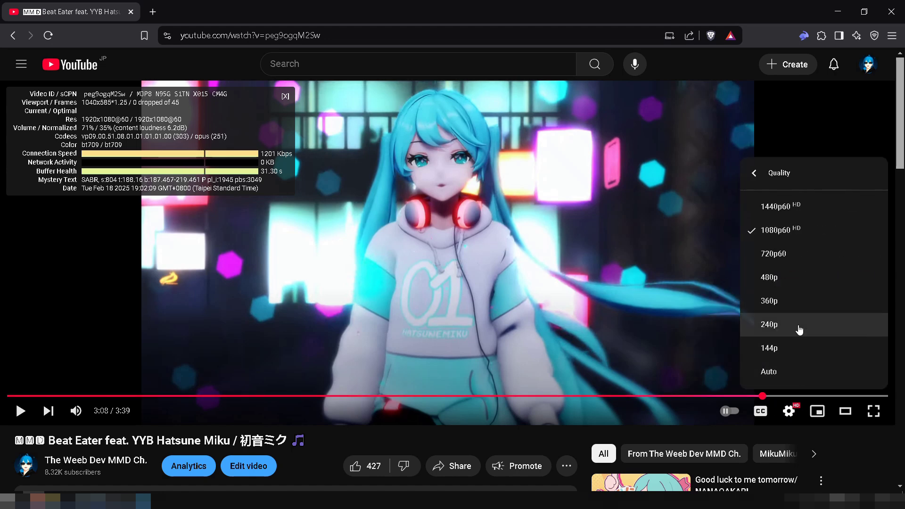